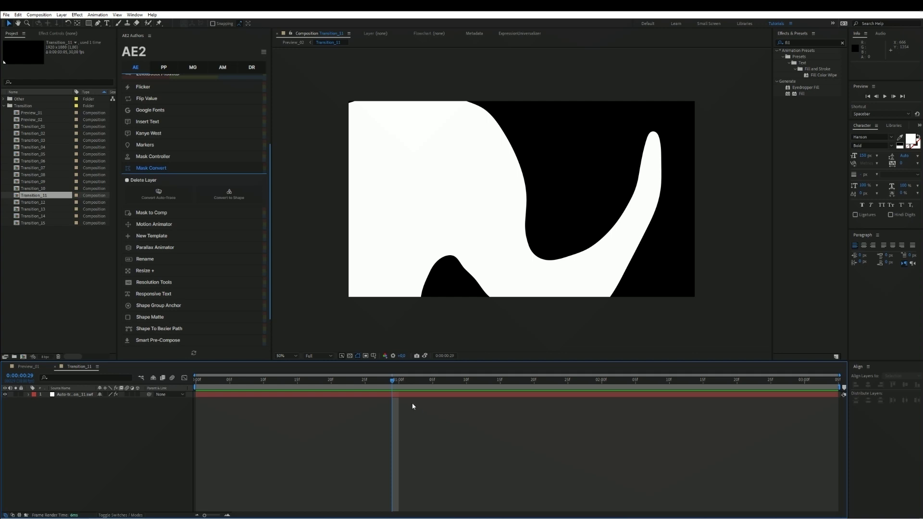
Convert the auto-traced mask layer to a shape layer and select the new shape layer
key(space)
click(412, 394)
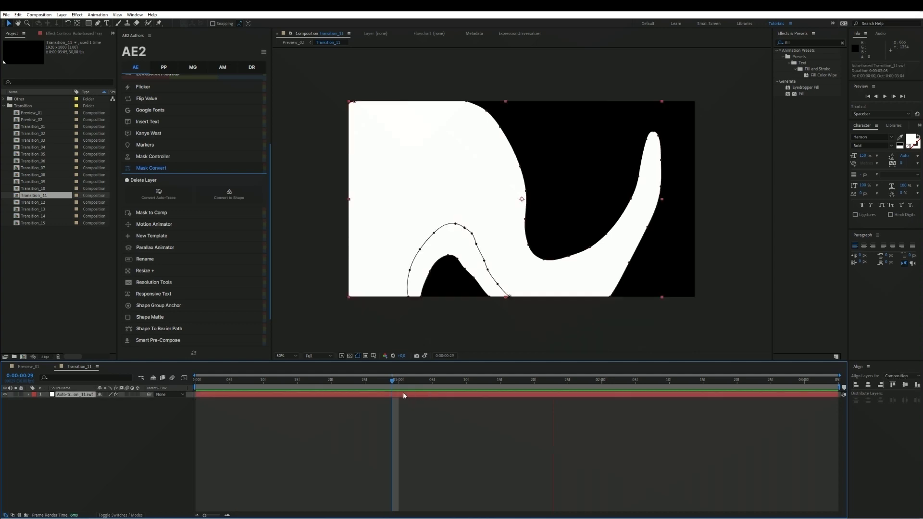
click(241, 199)
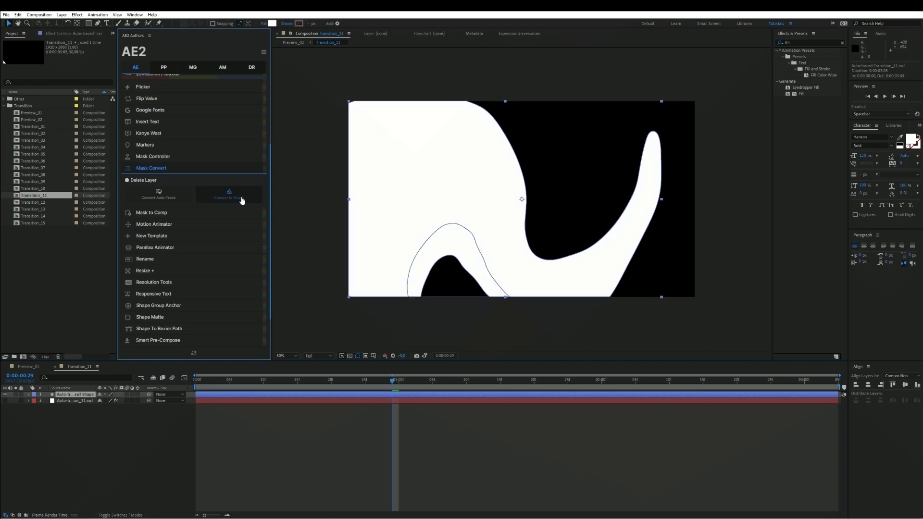
click(199, 401)
click(305, 404)
click(69, 395)
Scrub through the shape layer's animation, then undo the conversion
drag(332, 380, 547, 380)
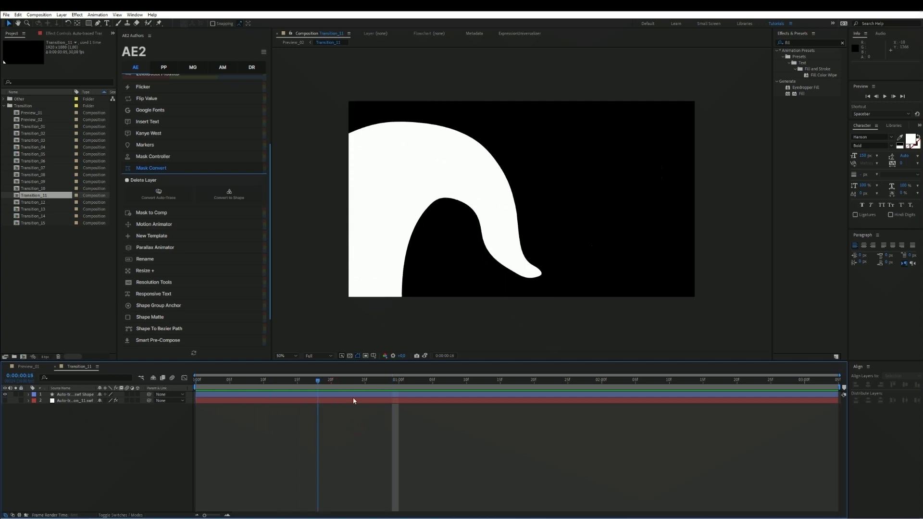
mouse_move(611, 398)
mouse_down()
mouse_move(844, 400)
mouse_move(167, 397)
mouse_move(387, 399)
mouse_up()
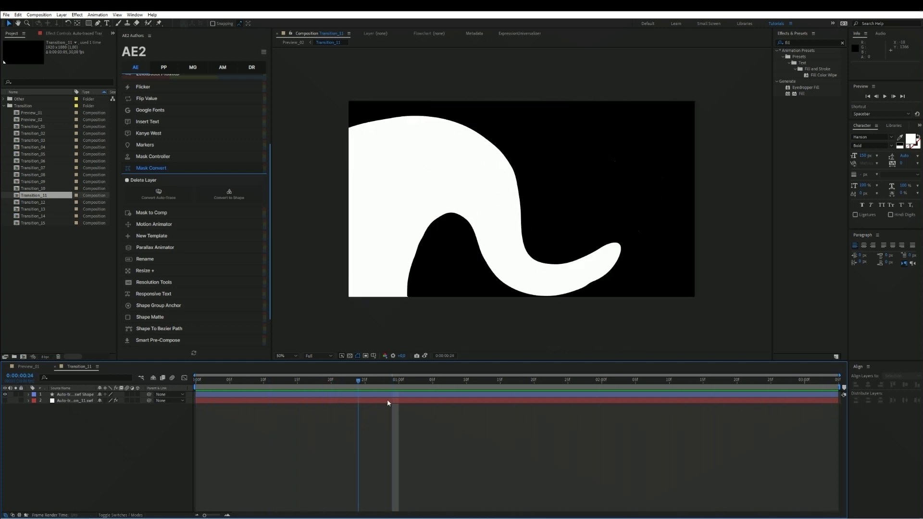
key(ctrl+z)
key(Page_Down)
click(422, 452)
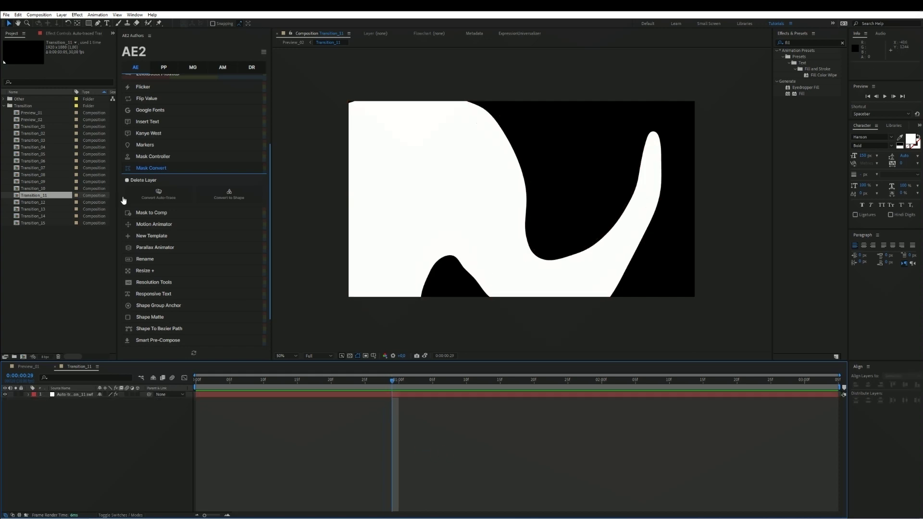
Convert the auto-traced layer to a shape with Delete Layer enabled, preview it, then undo
click(127, 180)
click(305, 396)
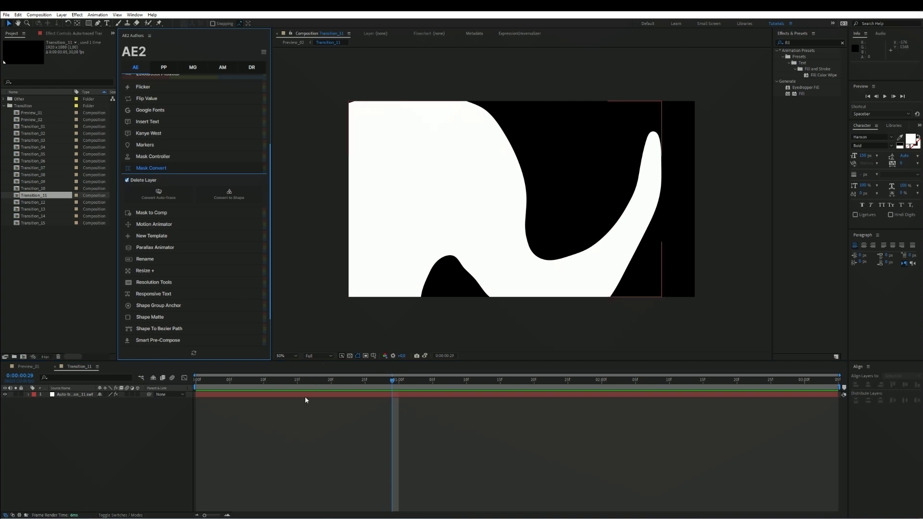
click(231, 195)
click(444, 437)
key(space)
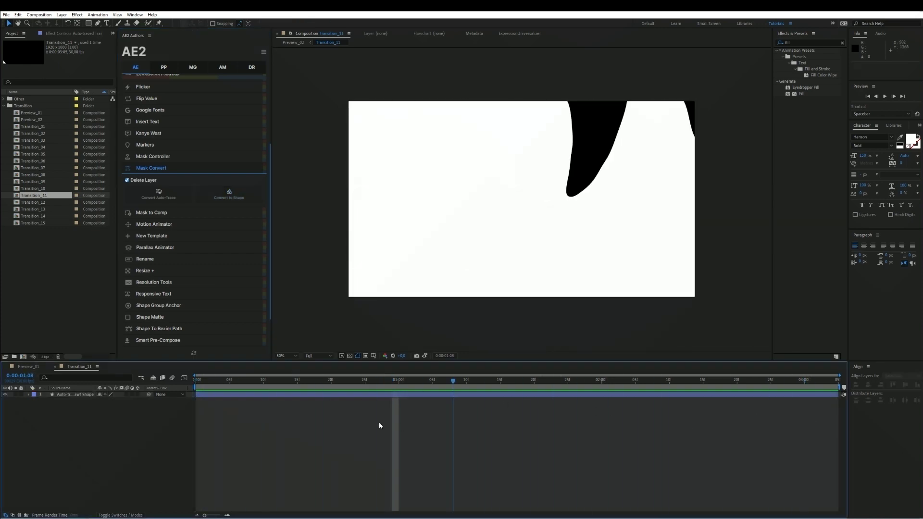
key(ctrl+z)
click(379, 450)
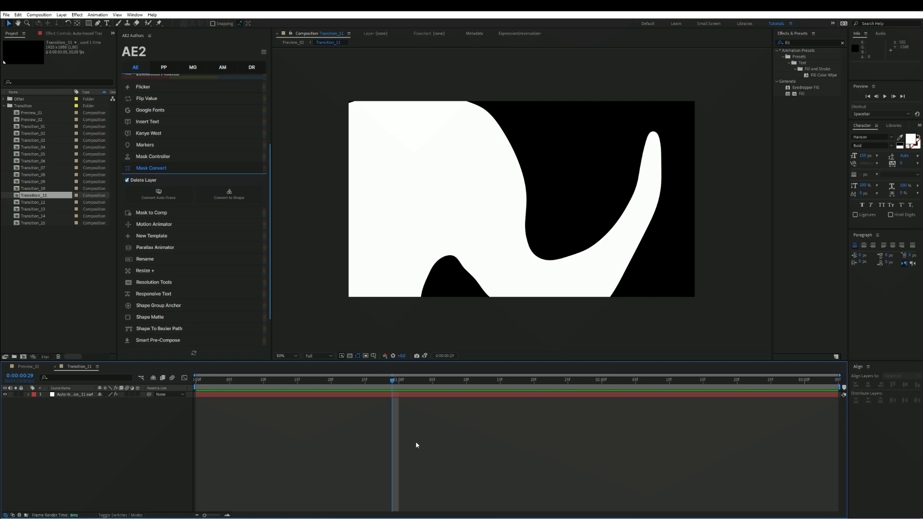
Select the auto-traced mask layer and scrub to about 0:00:00:19, where the shape curls
click(409, 397)
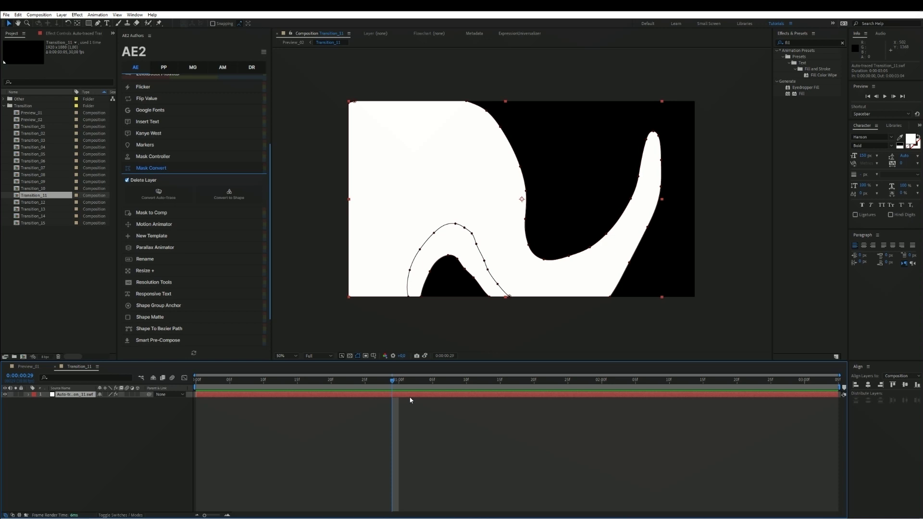
mouse_move(391, 385)
mouse_down()
mouse_move(831, 389)
mouse_move(324, 405)
mouse_up()
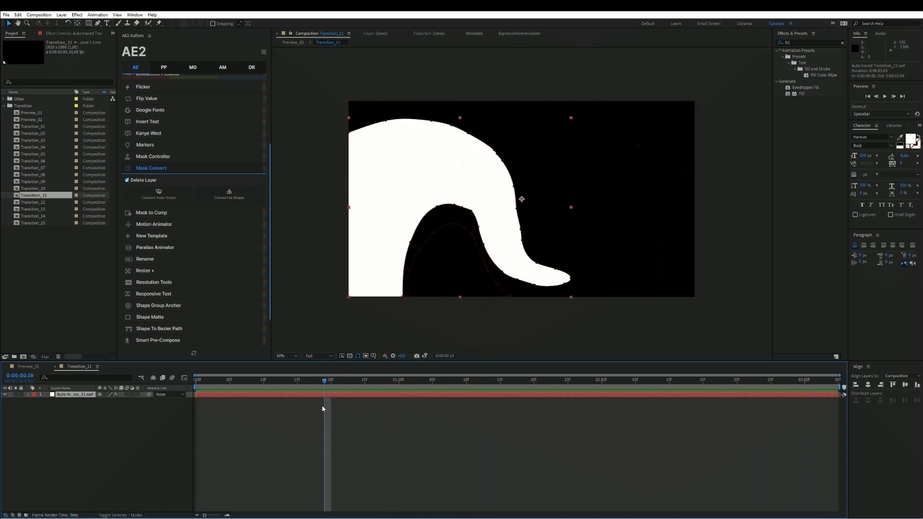
Run Convert Auto-Trace to create editable animated masks, then play and stop the preview
click(157, 195)
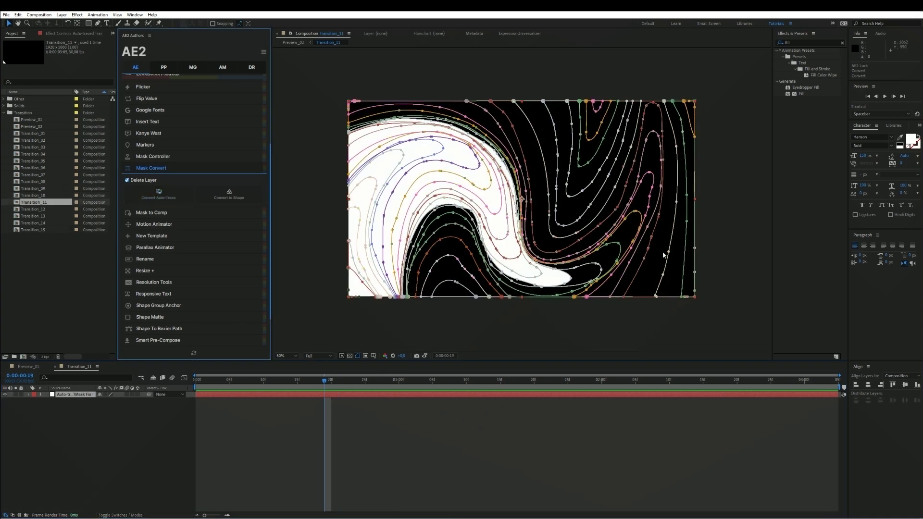
click(455, 447)
key(space)
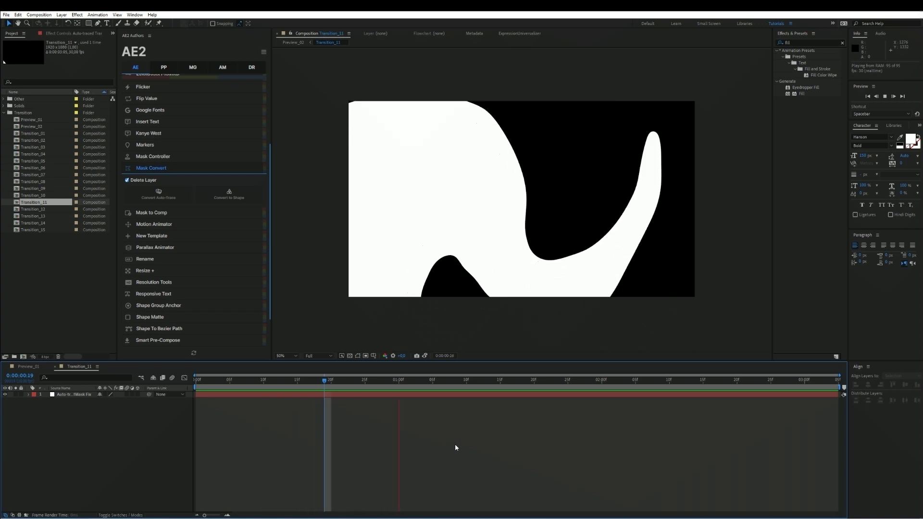
key(space)
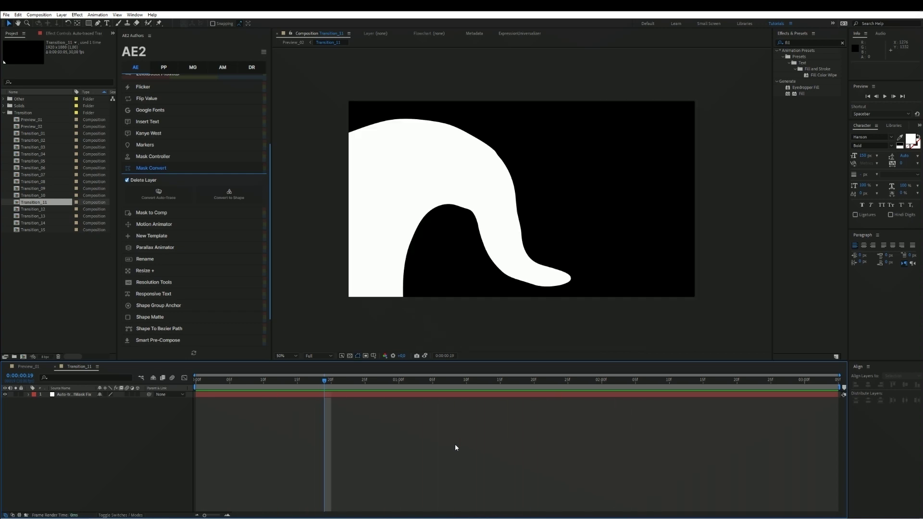